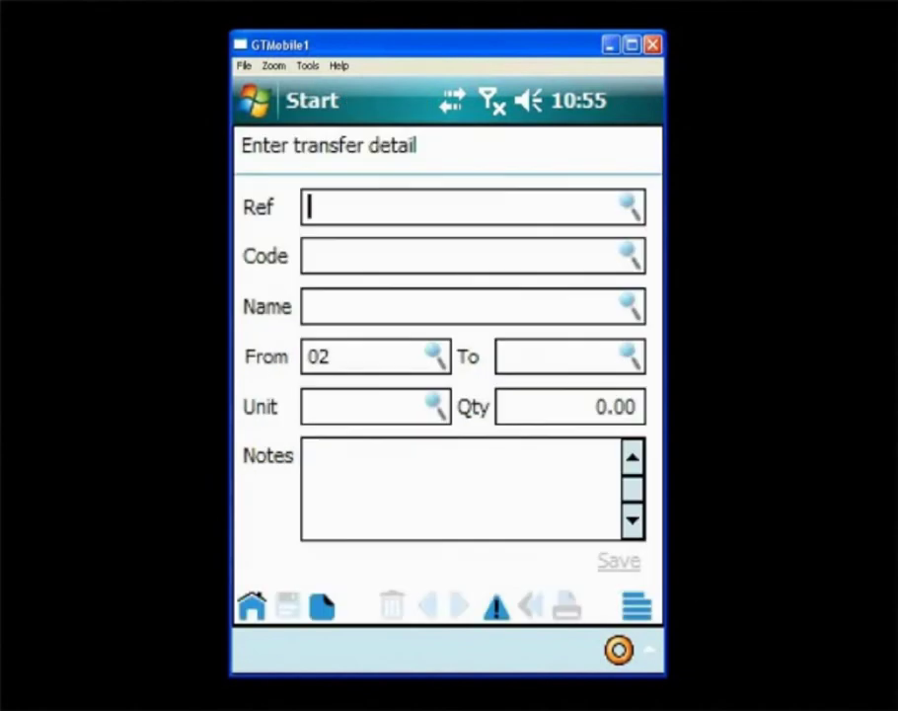
- Save a transfer of 5 00AOPEN17MONITOR units from location 02 to 03.Z01 with the note "Replenish staging area"
left_click(629, 255)
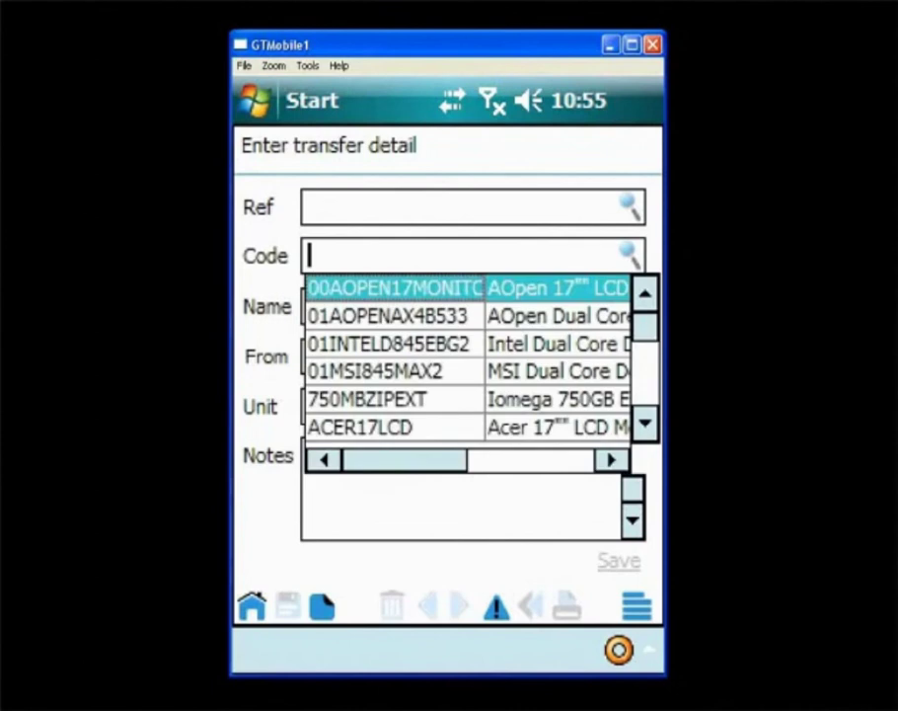
key("Return")
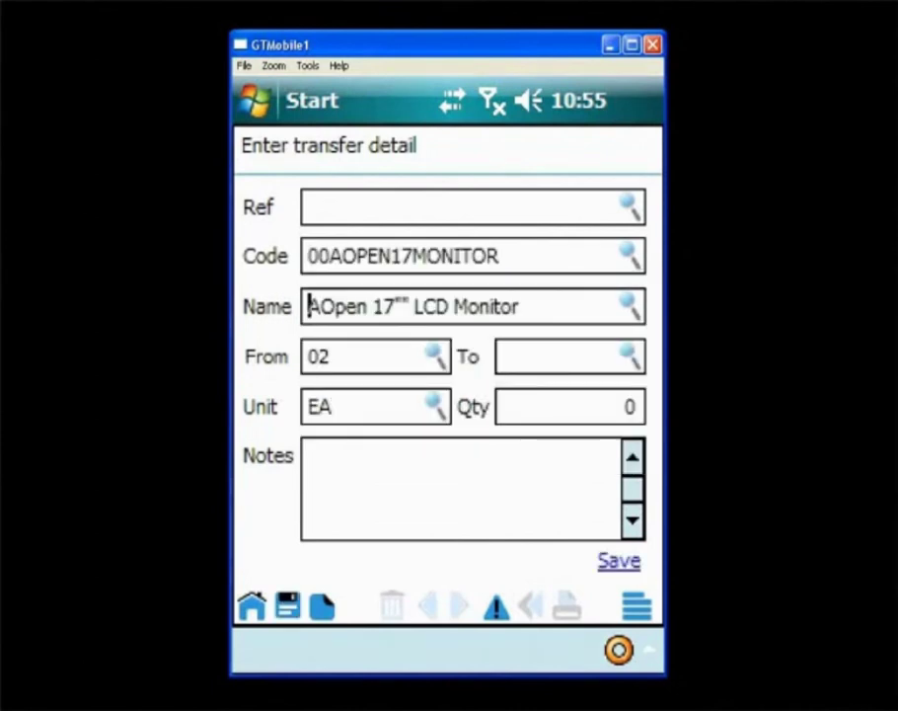
left_click(629, 355)
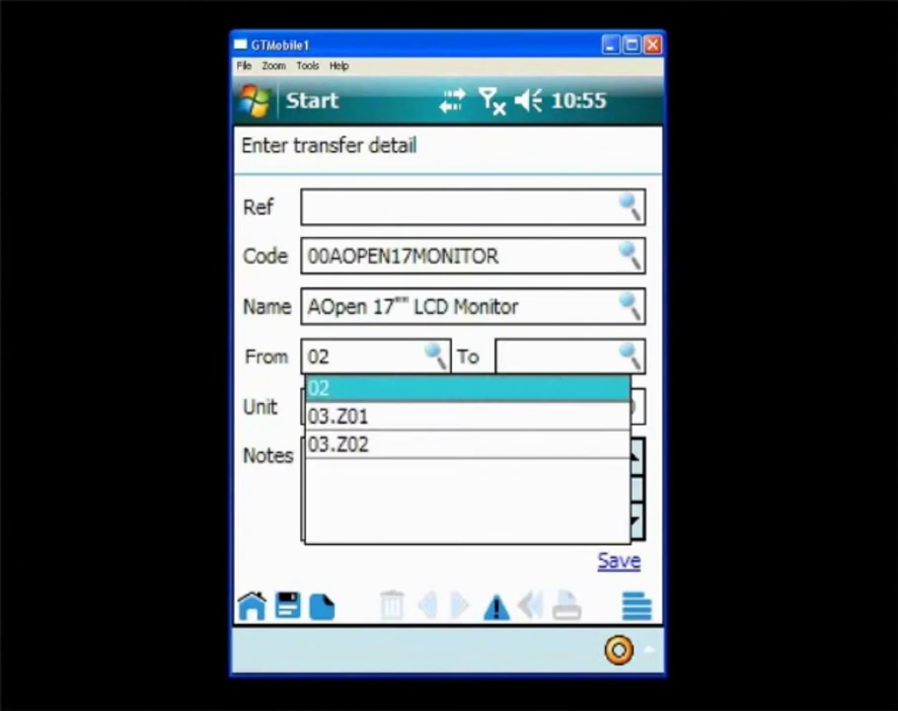
left_click(337, 415)
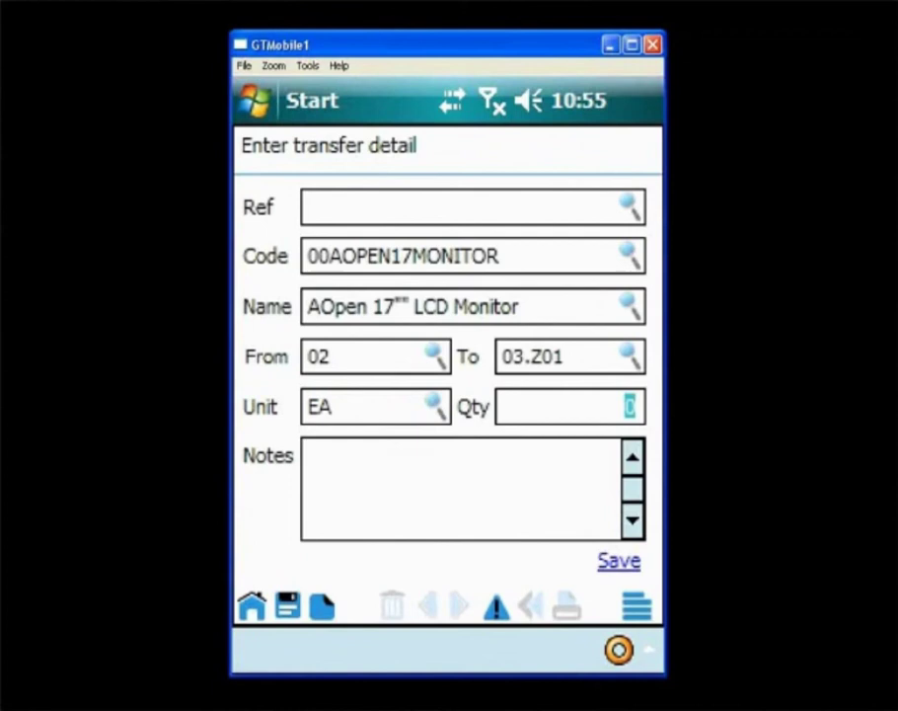
type("5")
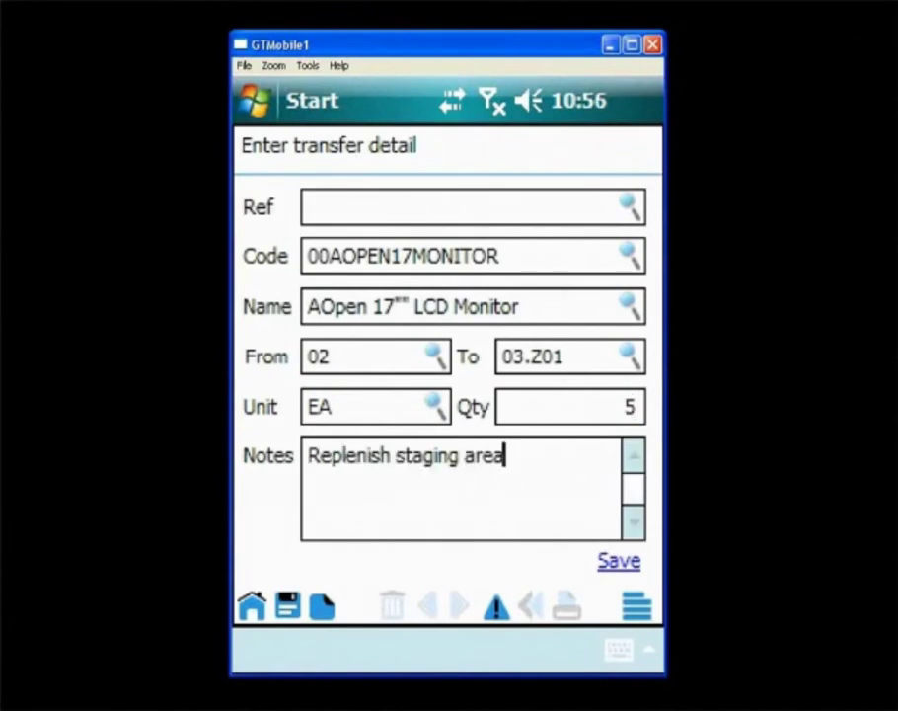
left_click(619, 560)
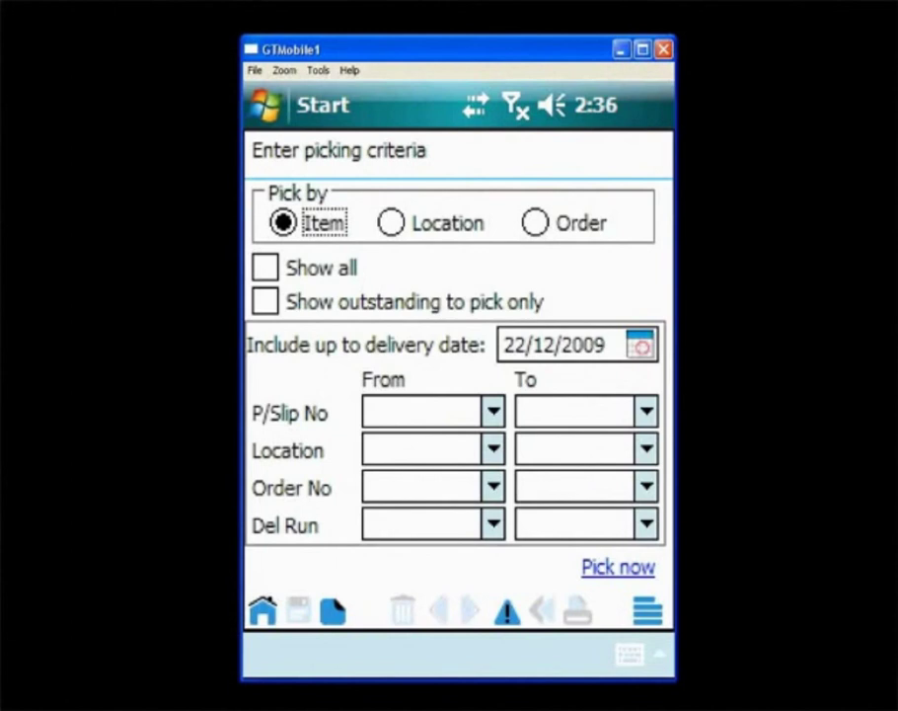
- Start picking by order with only the items outstanding to pick shown
left_click(536, 222)
left_click(264, 301)
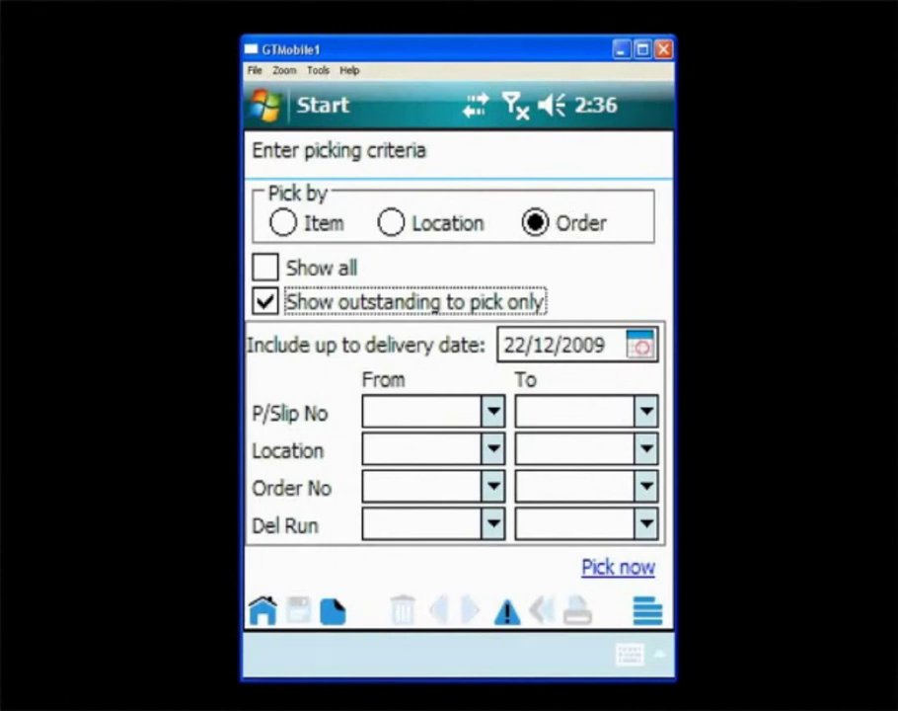
left_click(592, 566)
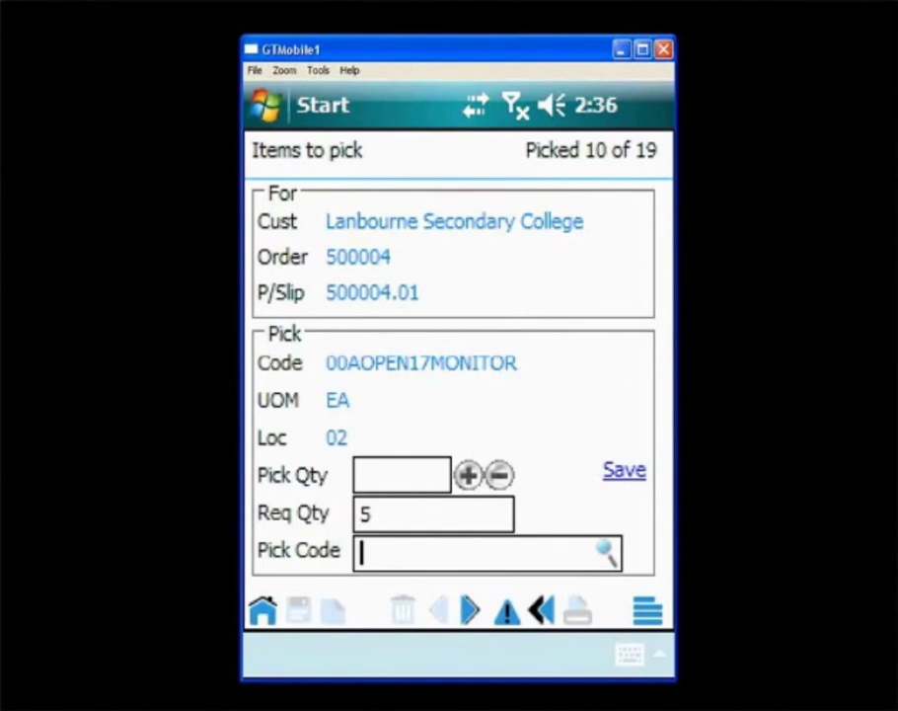
- Try to pick the 00AOPEN17MONITOR item with the pick code [C]960963333
type("[C]960963333")
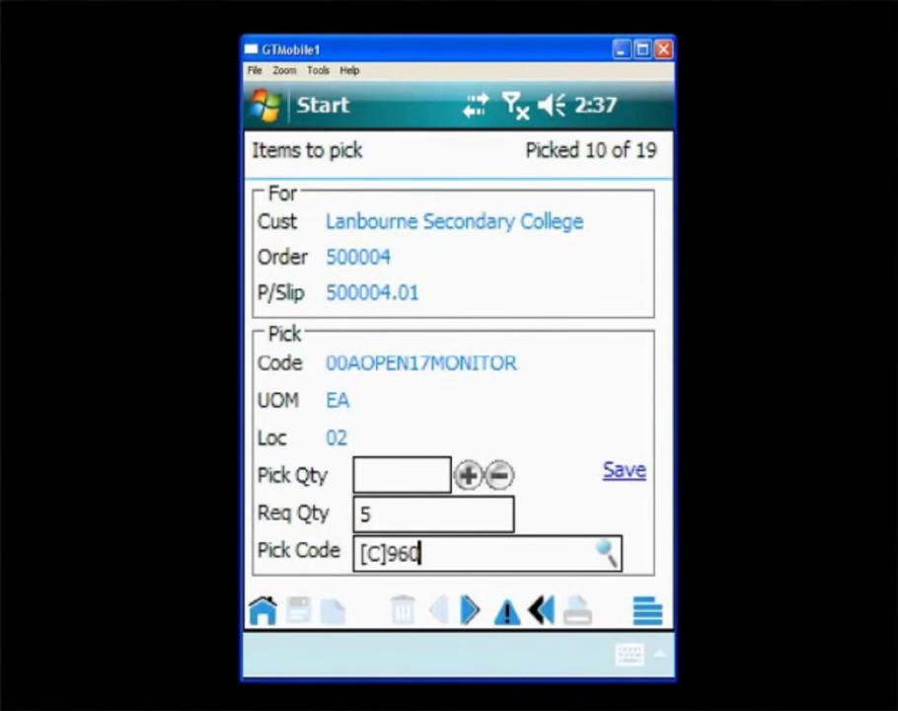
key("Tab")
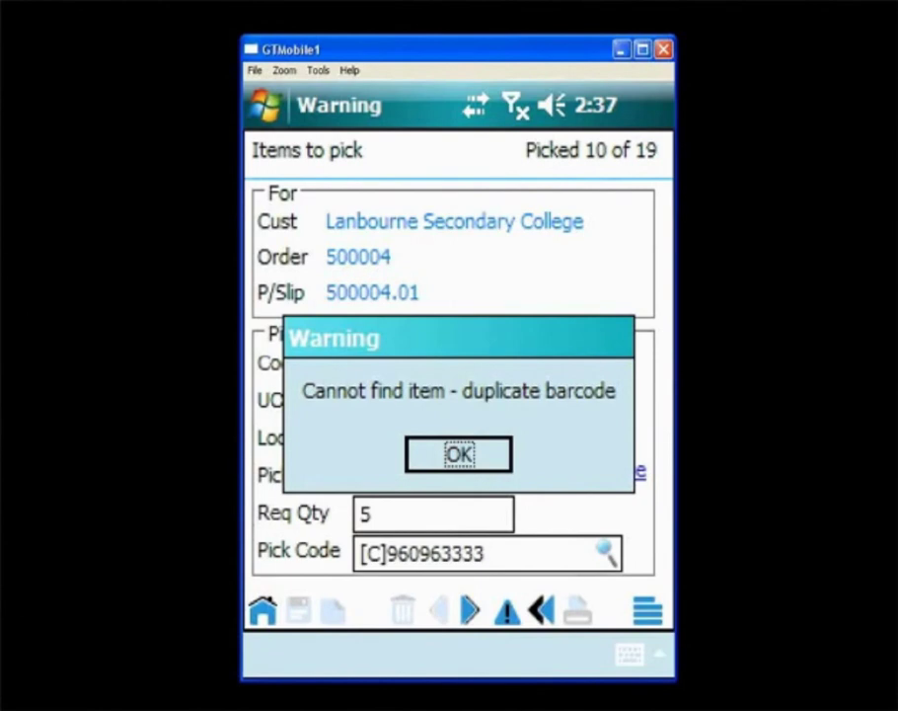
key("Return")
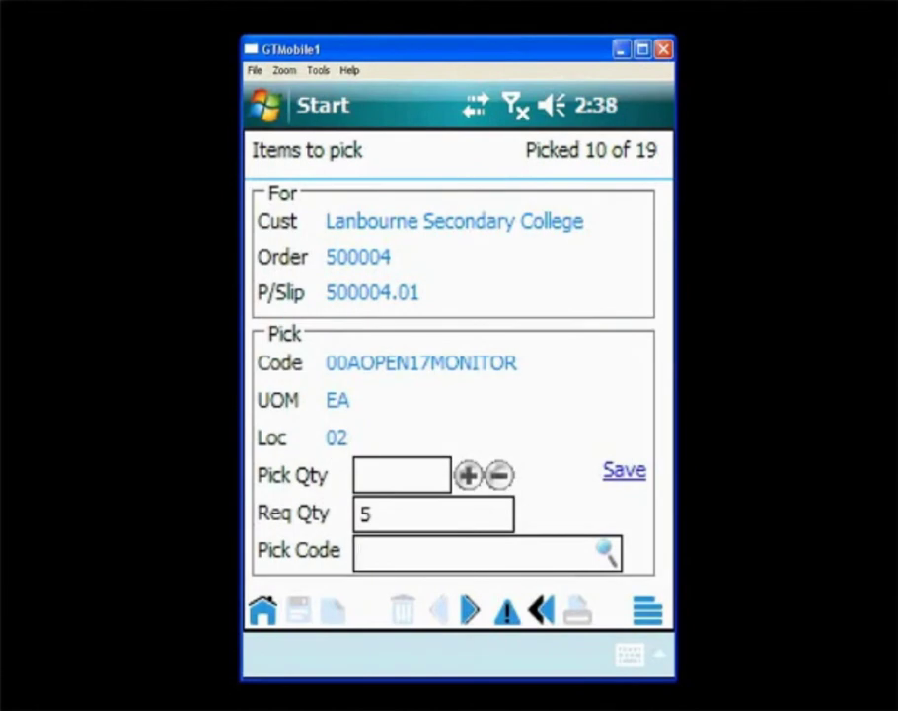
- Pick 5 units of 00AOPEN17MONITOR by entering the pick code [C]302618417 once per unit, and save the pick
type("[C]302618417")
key("Return")
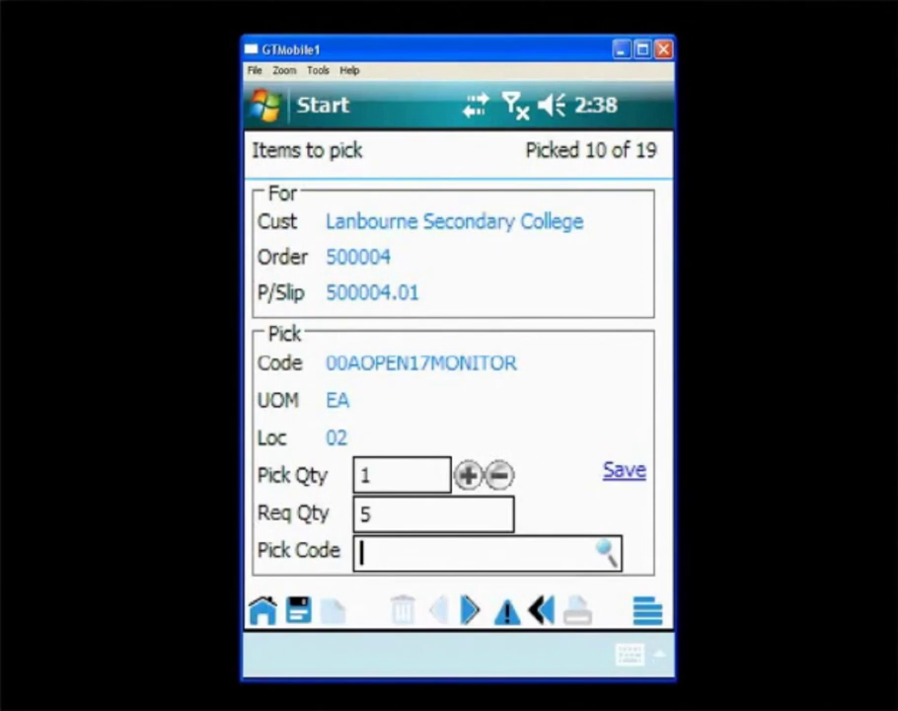
type("[C]302618417")
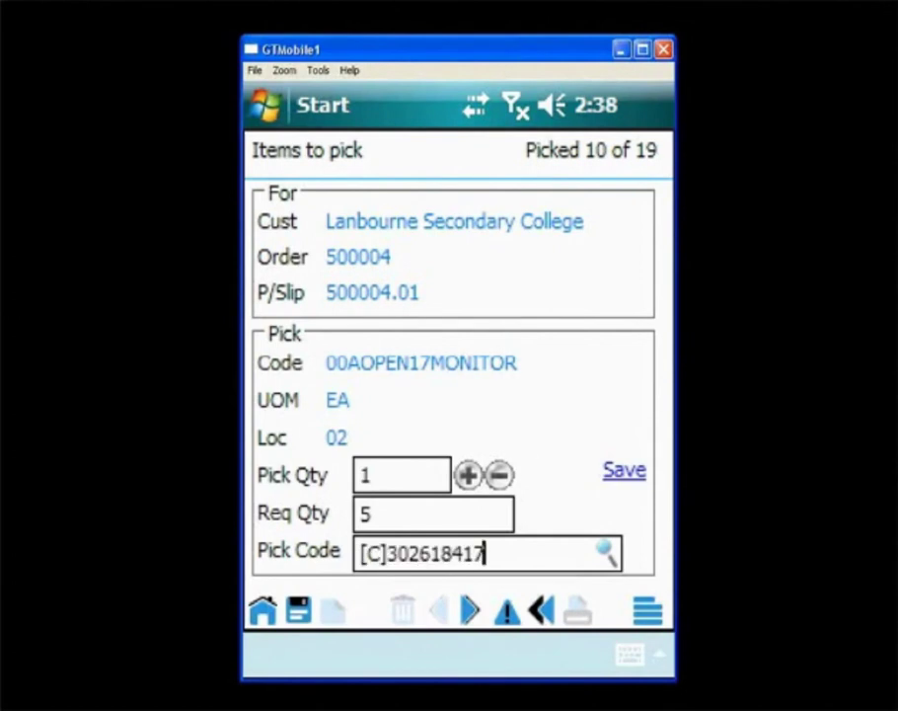
key("Return")
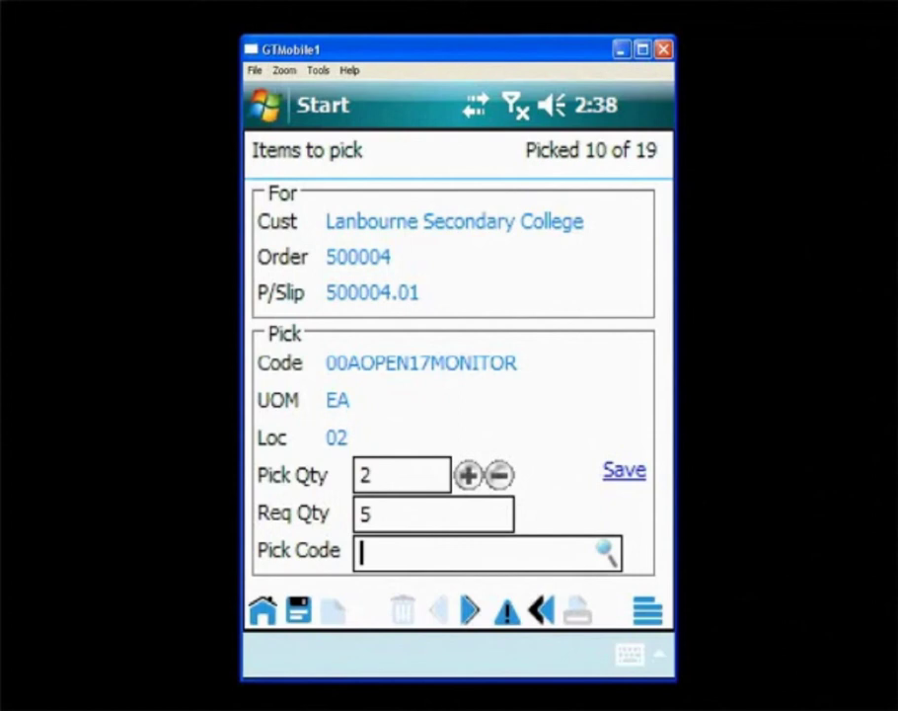
type("[C]302618417")
key("Tab")
key("Return")
type("[C]30261841")
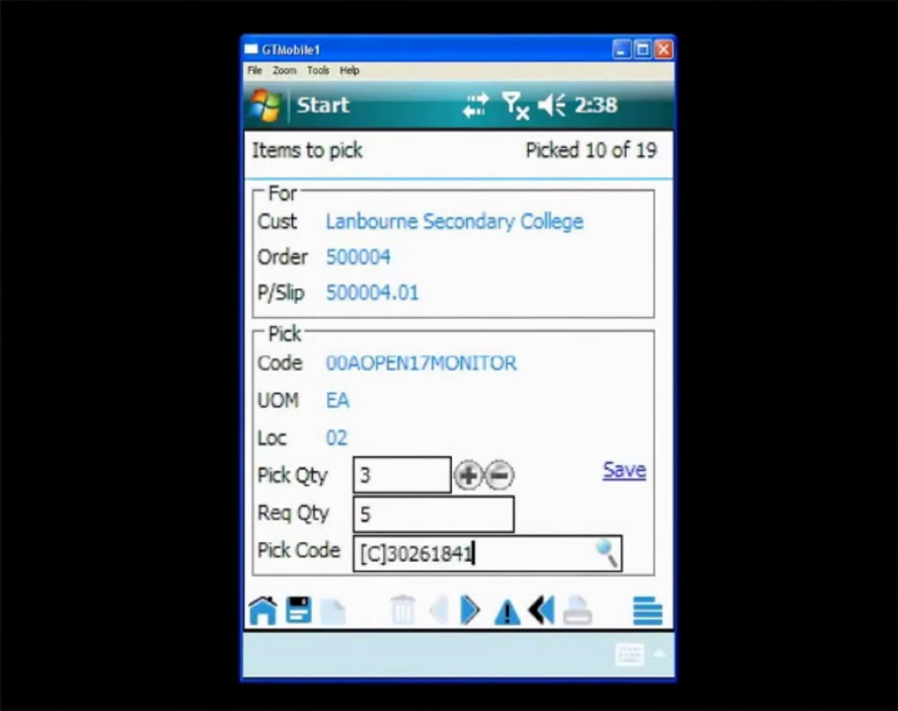
type("7")
key("Return")
type("[C]302618417")
key("Return")
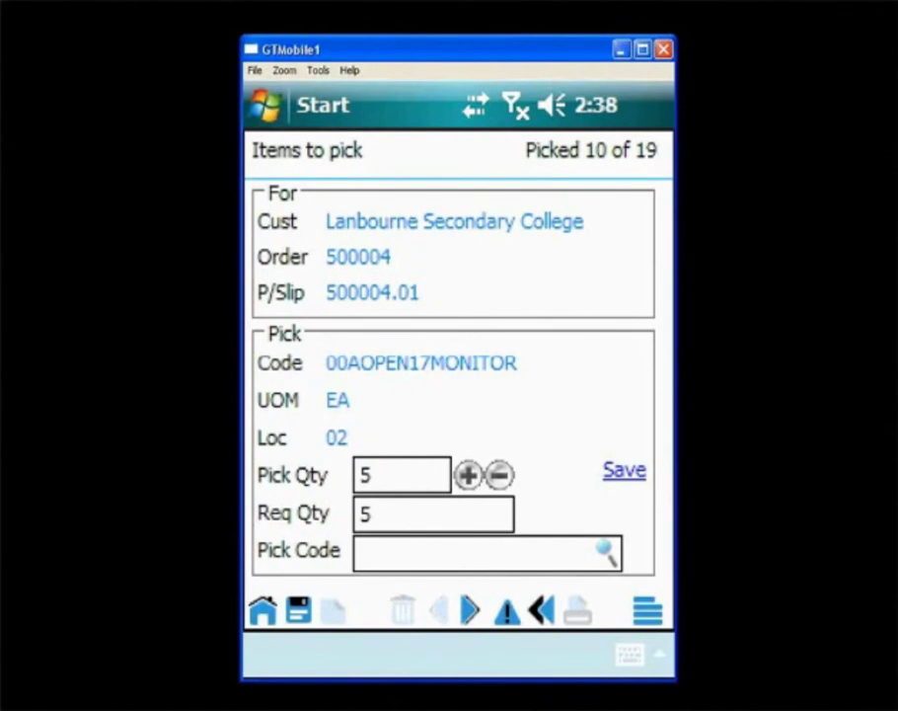
left_click(625, 470)
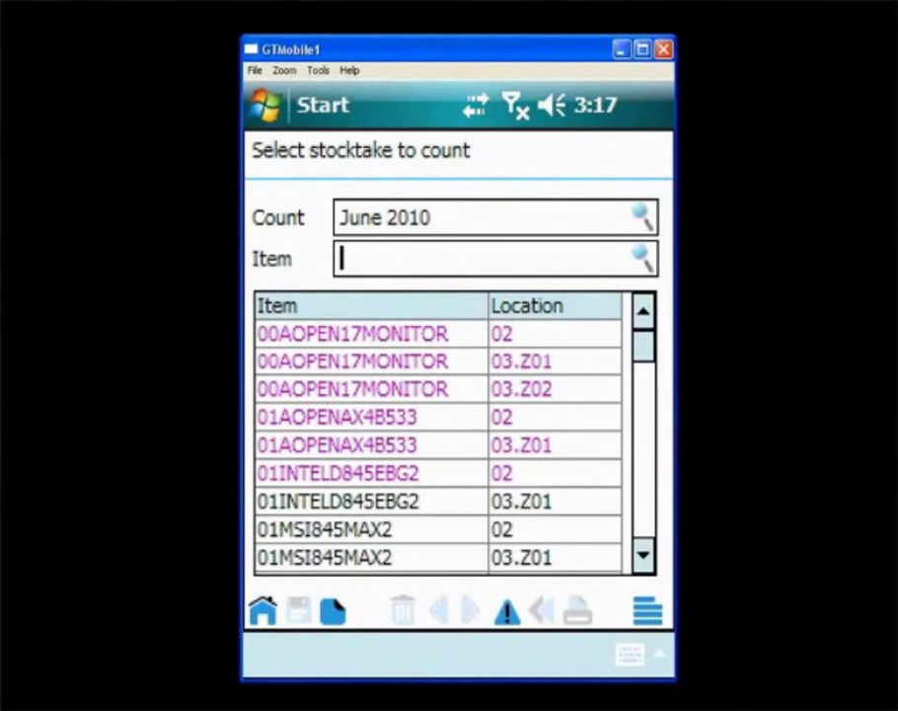
- Enter and save the June 2010 stocktake count for item 01INTELD845EBG2 at location 03.Z01
left_click(371, 501)
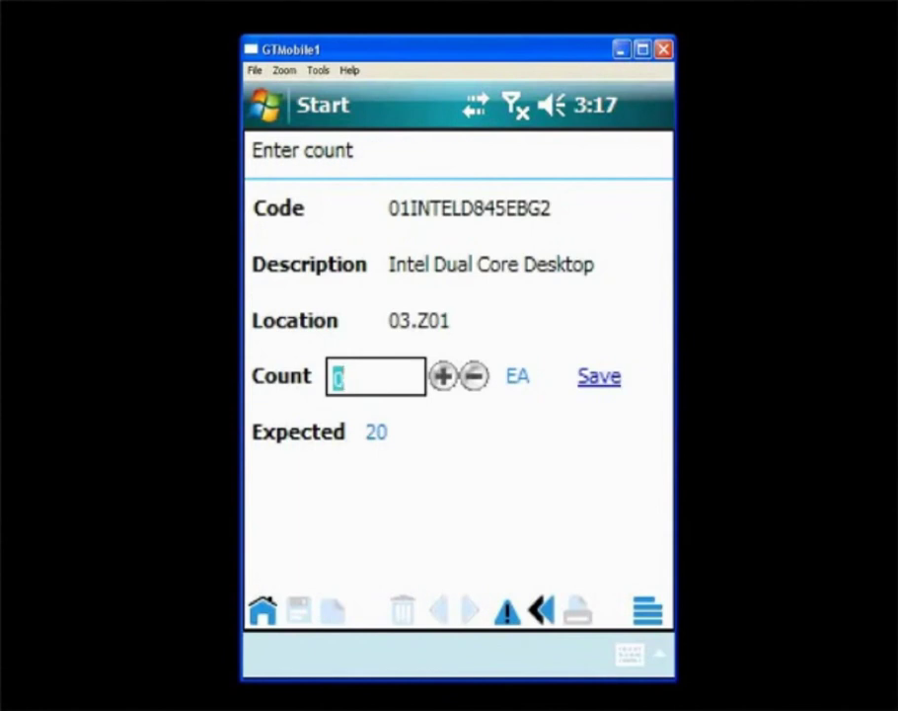
type("4")
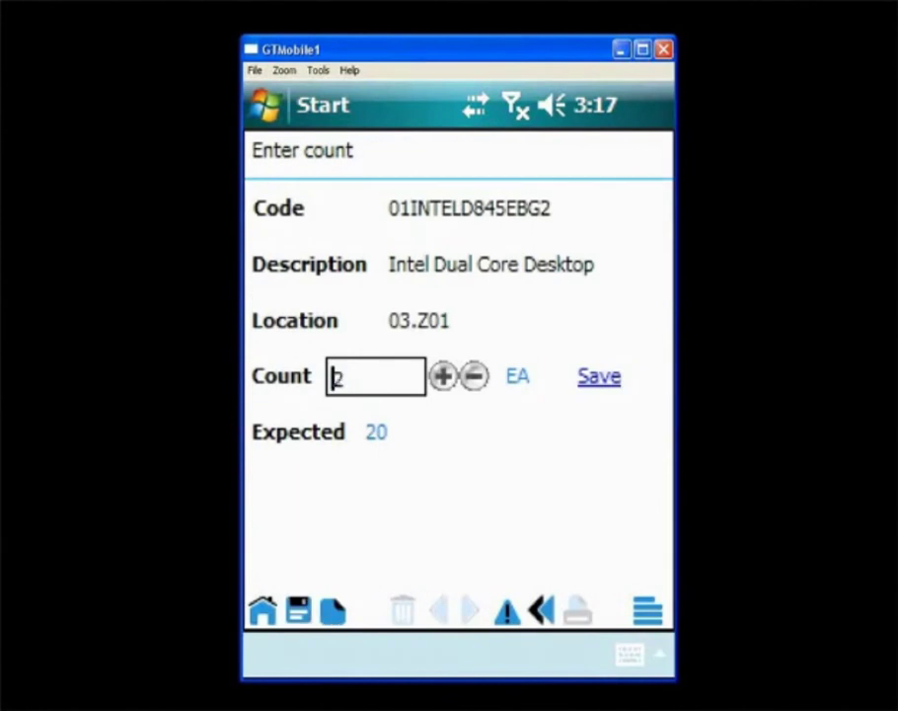
key("Up")
key("Up")
key("Up")
key("Up")
key("Up")
key("Up")
key("Up")
key("Up")
key("Up")
key("Up")
key("Up")
key("Up")
key("Up")
key("Up")
key("Up")
key("Up")
key("Return")
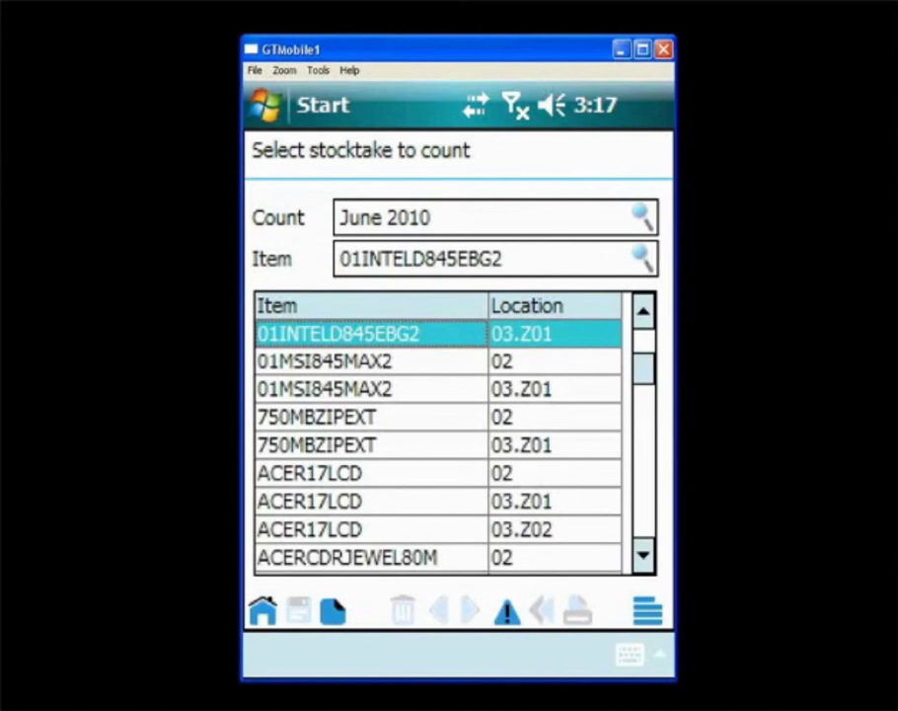
- Set the stocktake count for item 01MSI845MAX2 at location 02 to 7 and save it
left_click(371, 360)
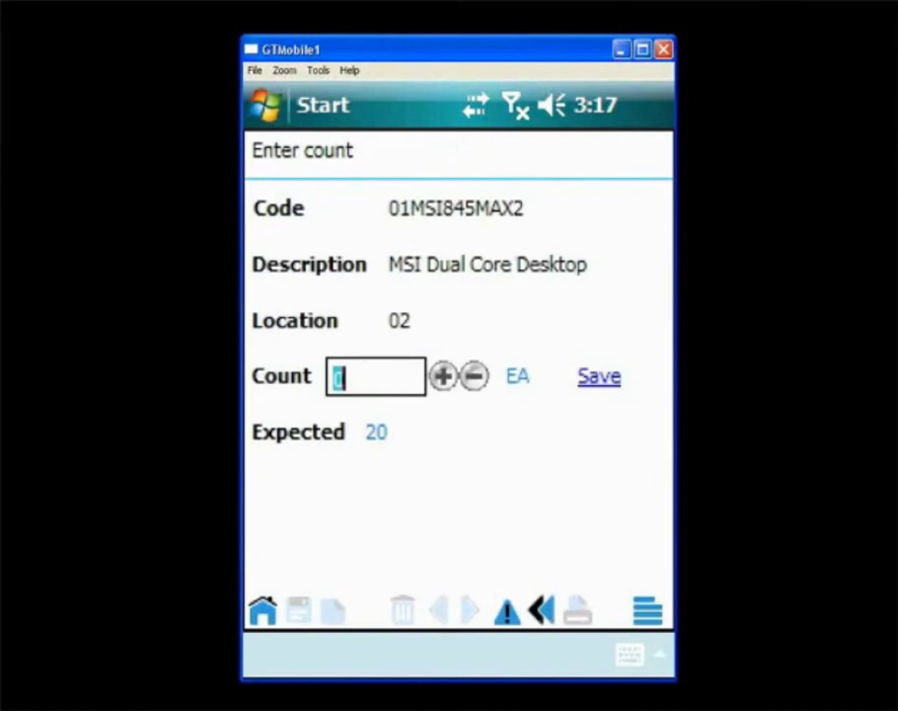
key("Up")
key("Up")
key("Up")
key("Up")
key("Up")
key("Up")
key("Up")
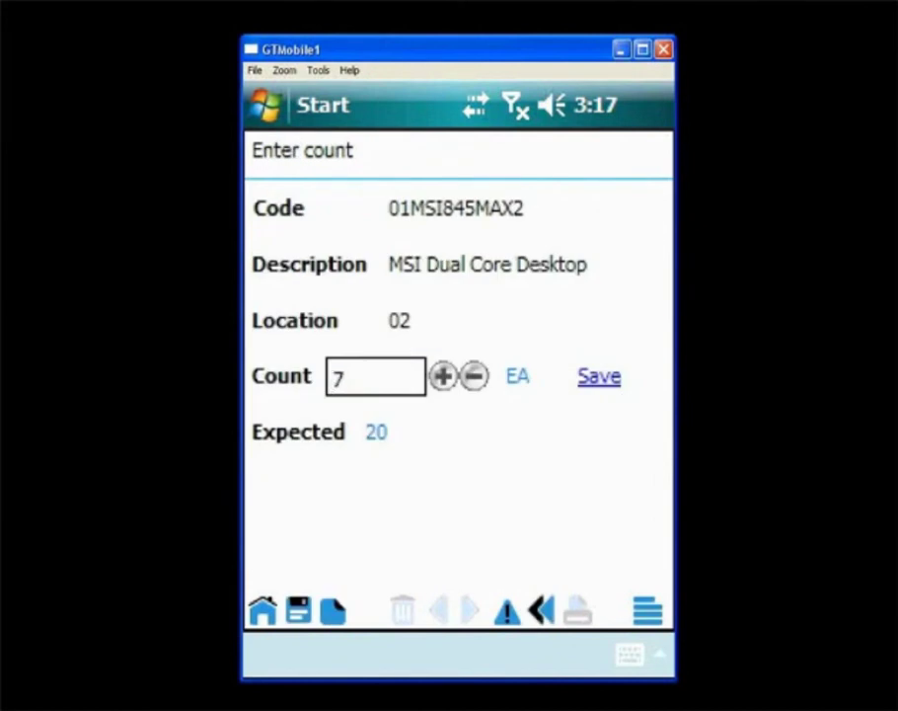
key("Return")
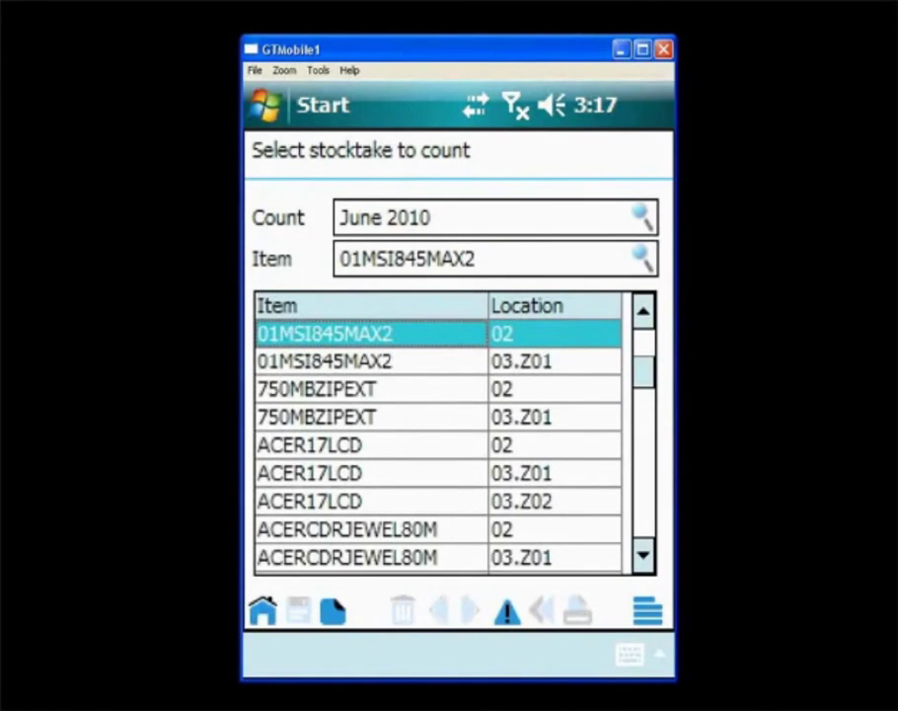
- Start adding a new item to the June 2010 stocktake and choose 01AOPENAX4B533, AOpen Dual Core Desktop
key("F2")
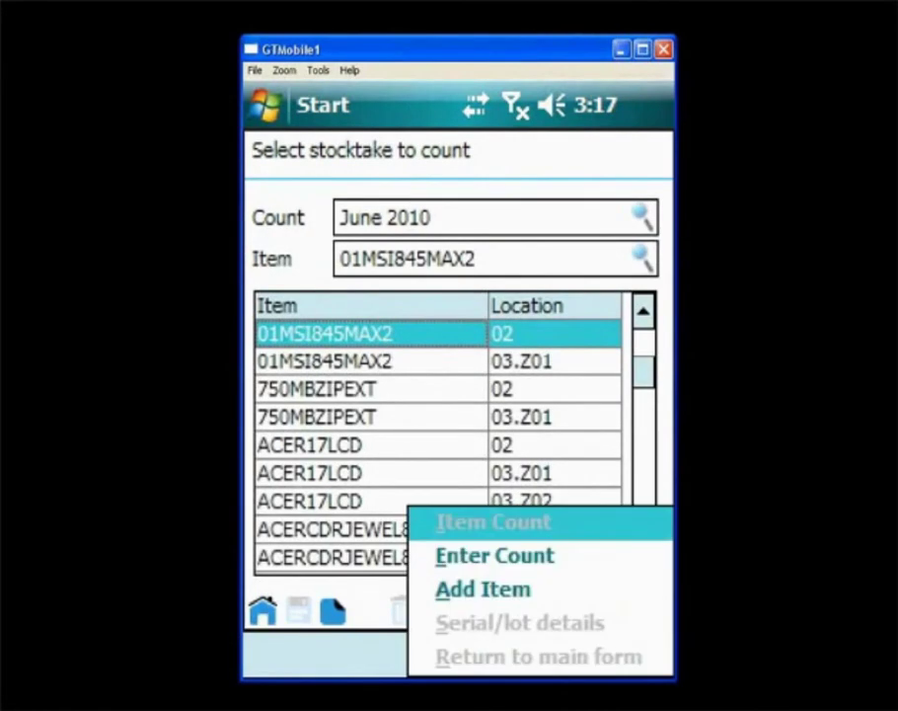
key("a")
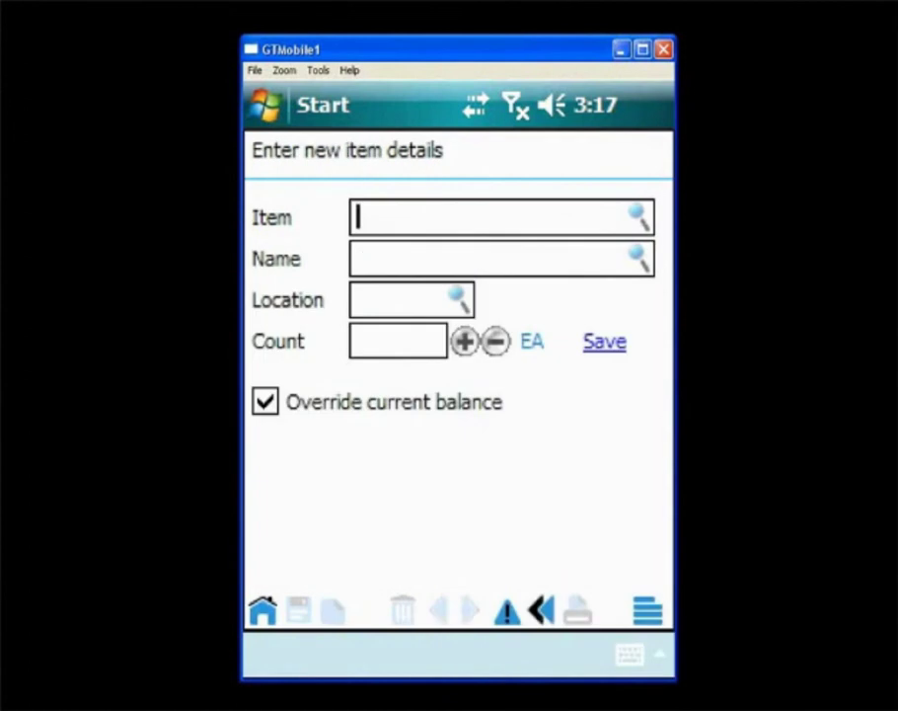
left_click(639, 216)
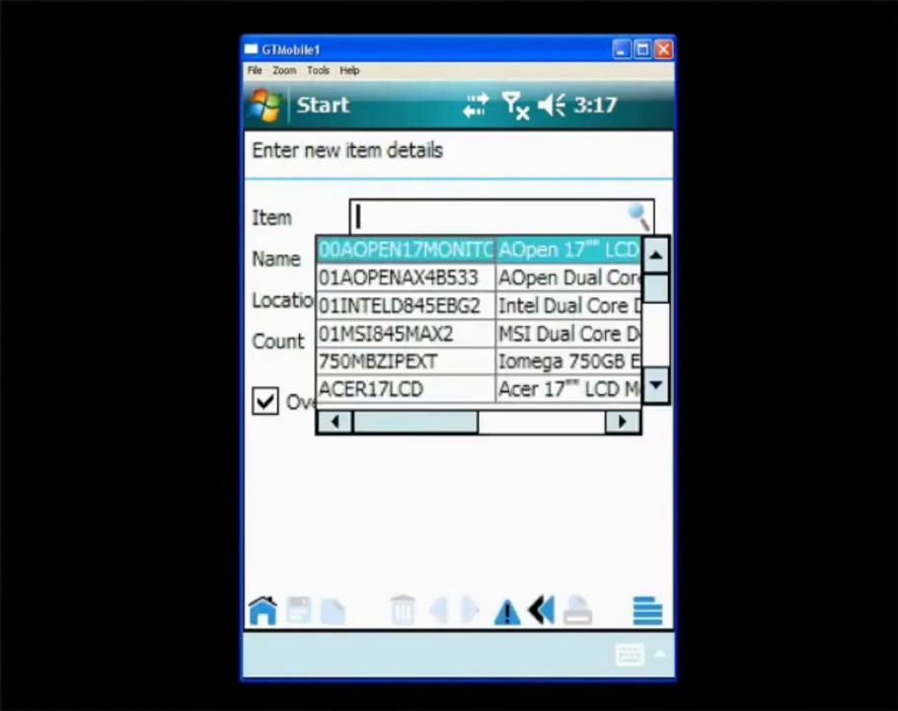
left_click(398, 278)
key("Return")
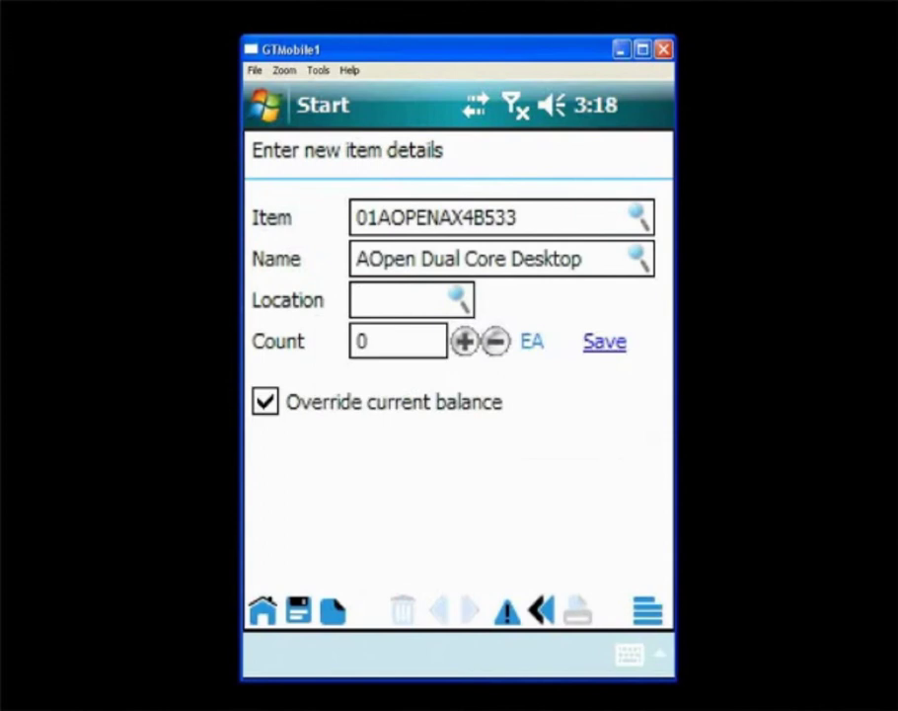
- Set the new item's location to 03.Z02, turn off Override current balance, enter its count and save it
left_click(458, 300)
left_click(395, 391)
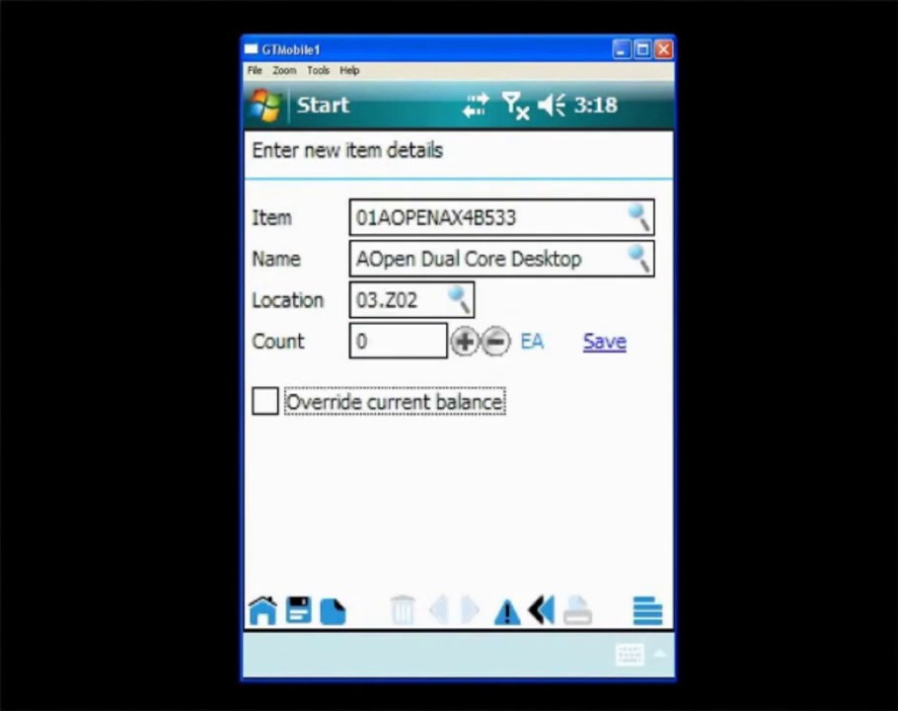
key("Up")
type("3")
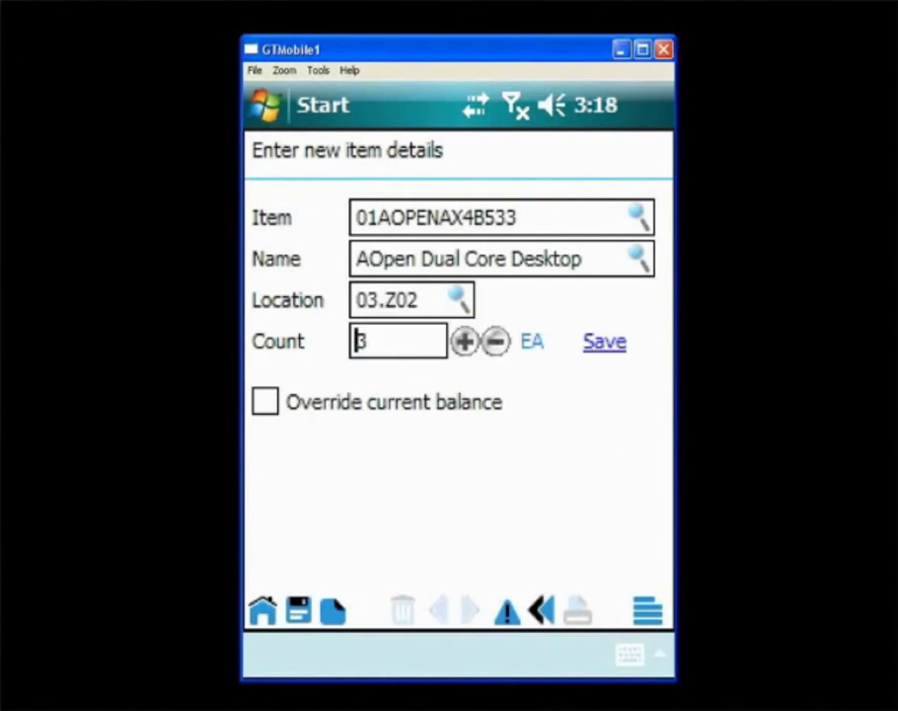
left_click(464, 341)
left_click(604, 342)
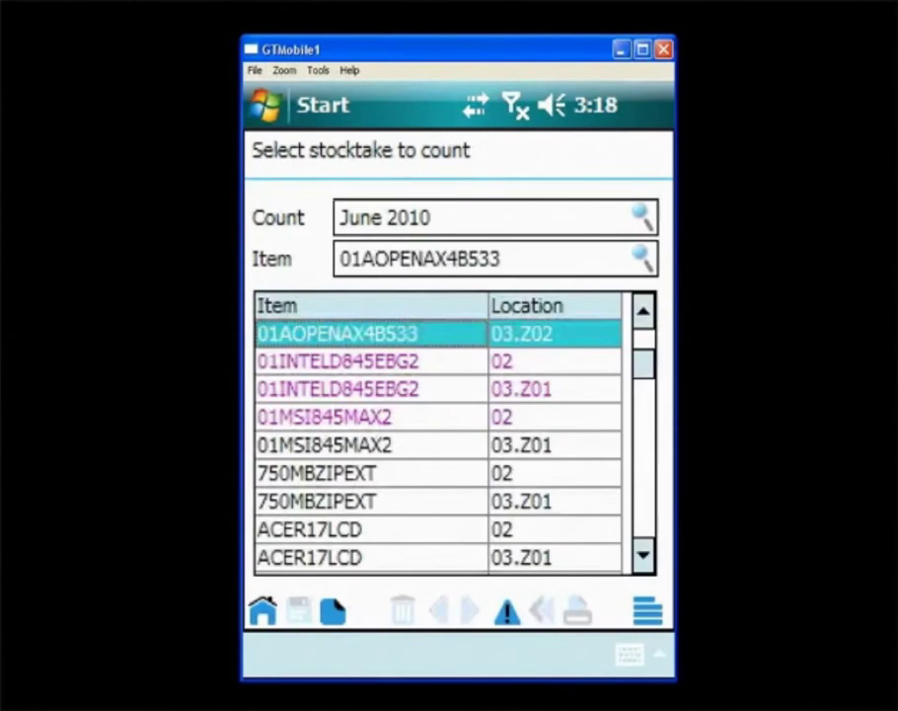